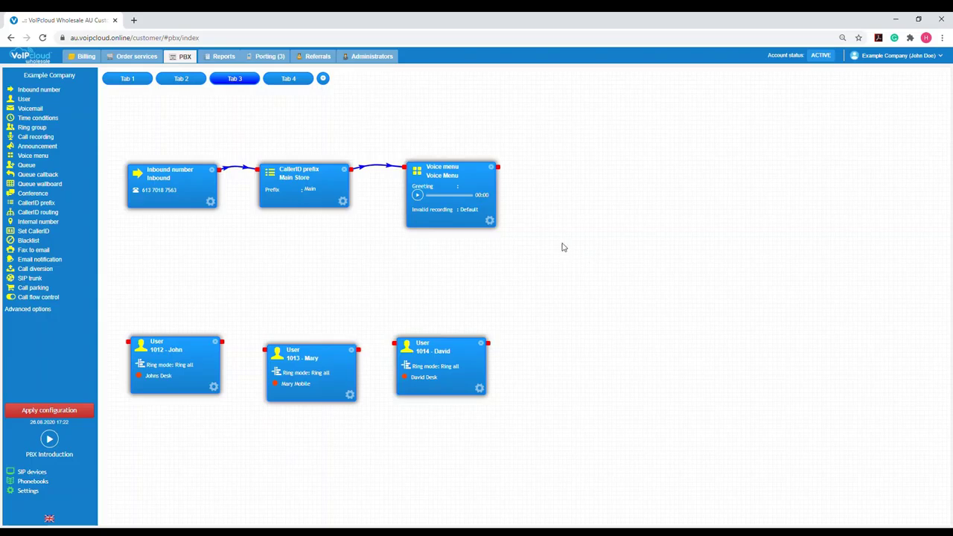
- Add a Queue and a Voicemail component, and connect them to the voice menu as options 1 and 2 respectively
drag(27, 165, 608, 172)
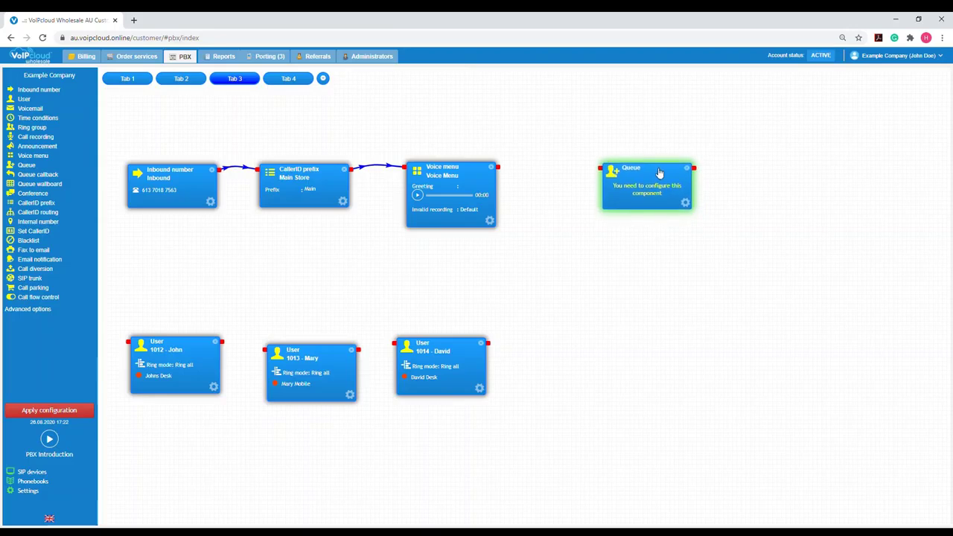
drag(497, 168, 653, 175)
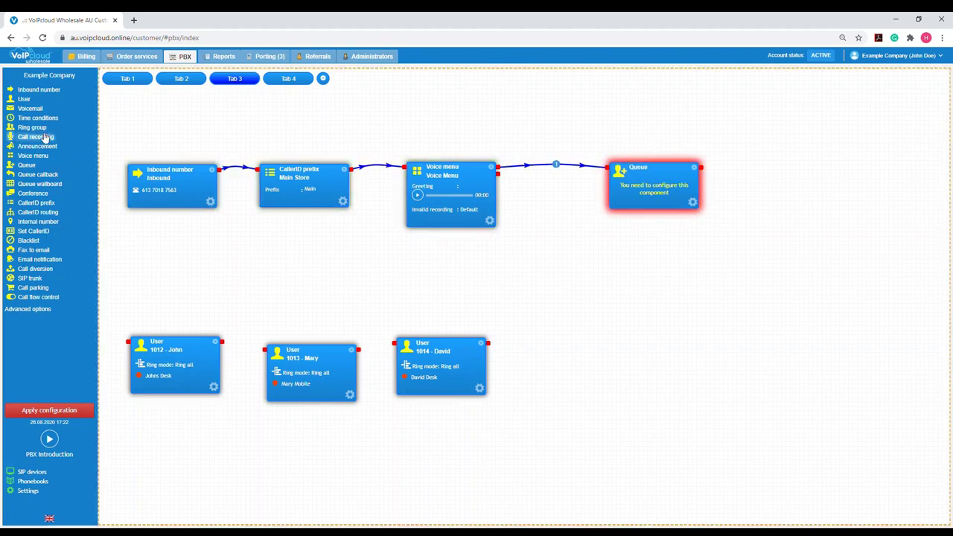
drag(30, 108, 646, 259)
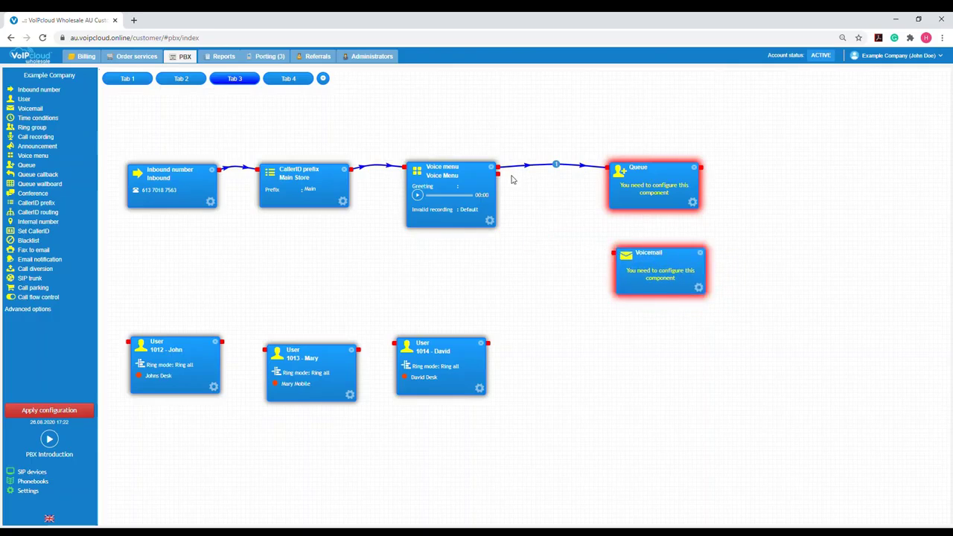
drag(498, 174, 612, 255)
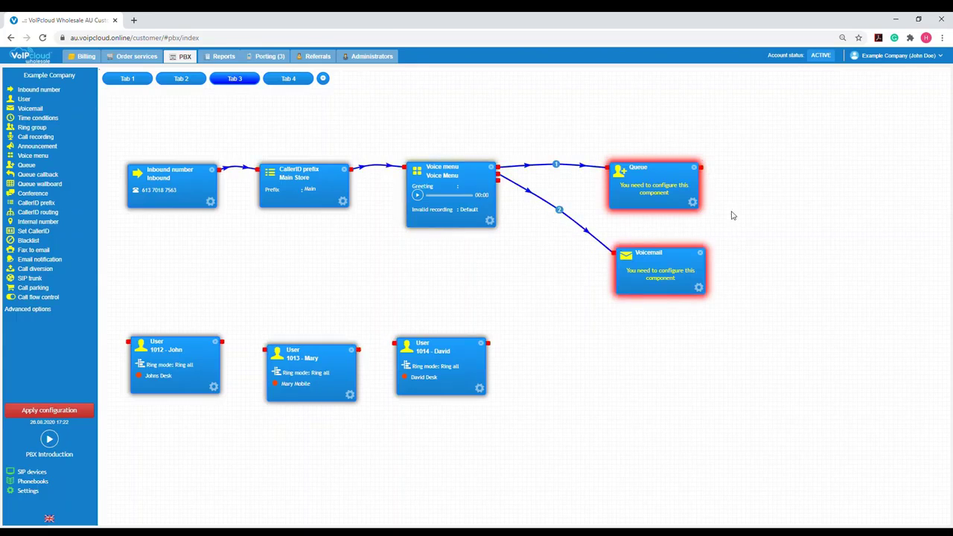
- Name the new queue Sales and add the first three listed users to its ring list
click(692, 201)
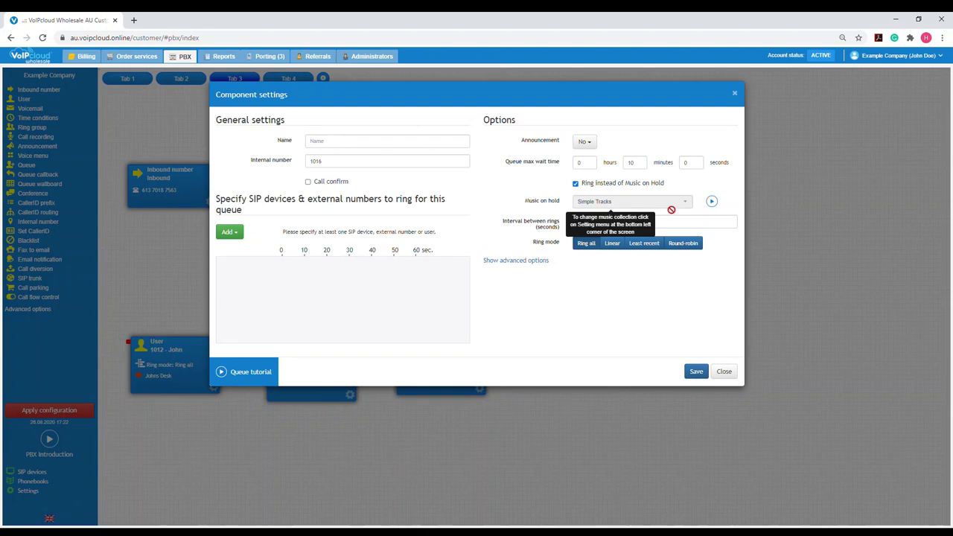
click(411, 147)
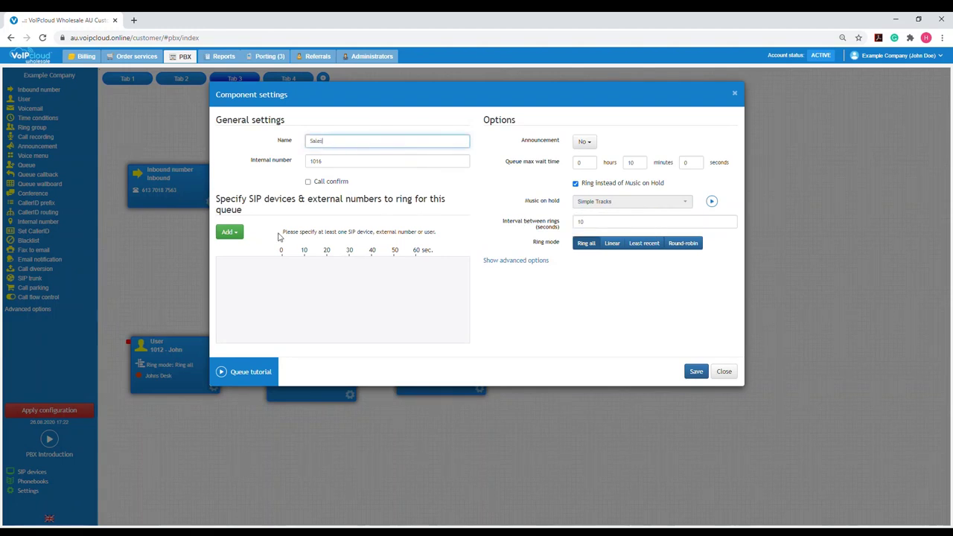
click(240, 234)
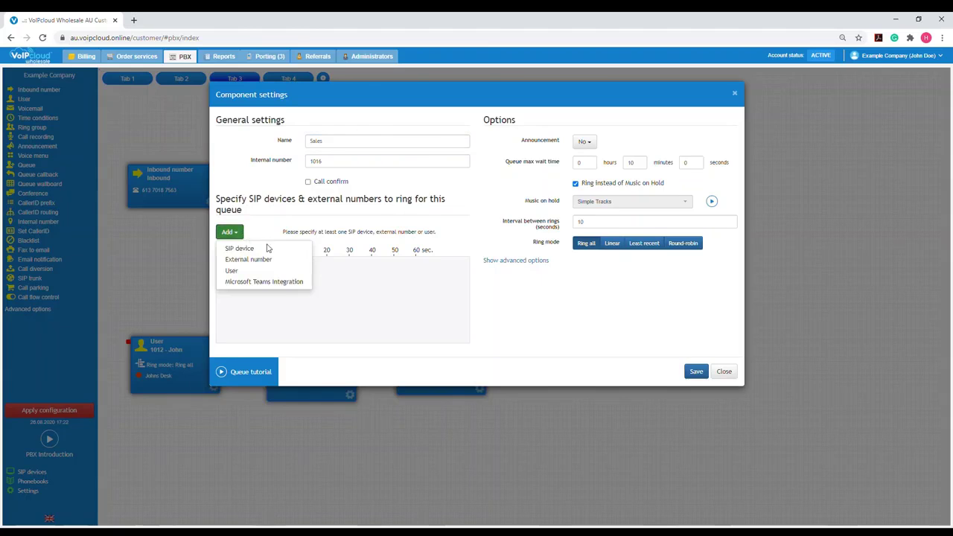
click(294, 274)
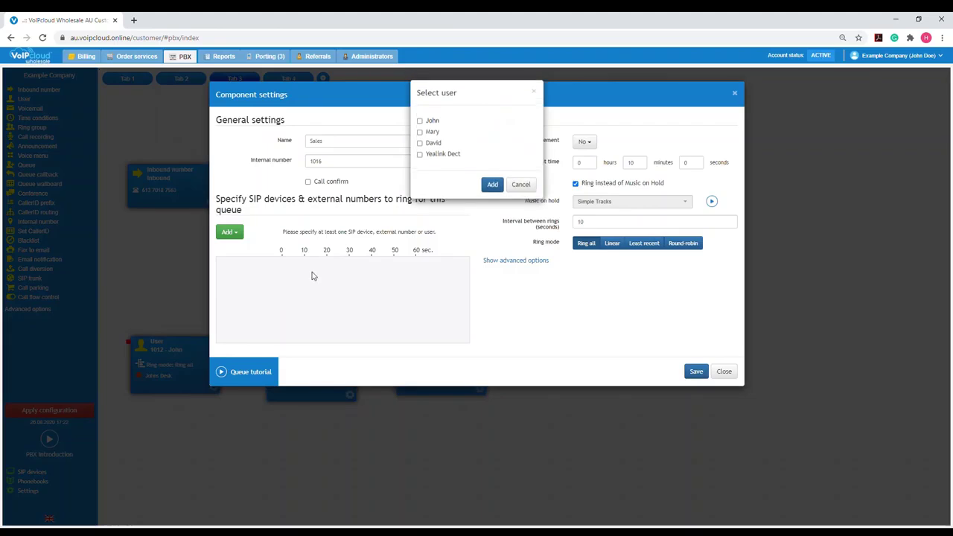
click(419, 123)
click(420, 133)
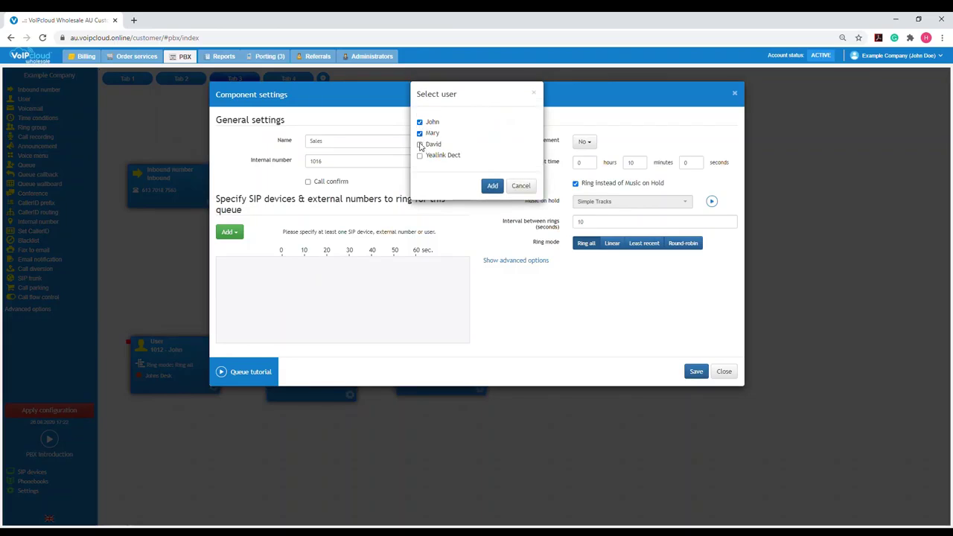
click(492, 186)
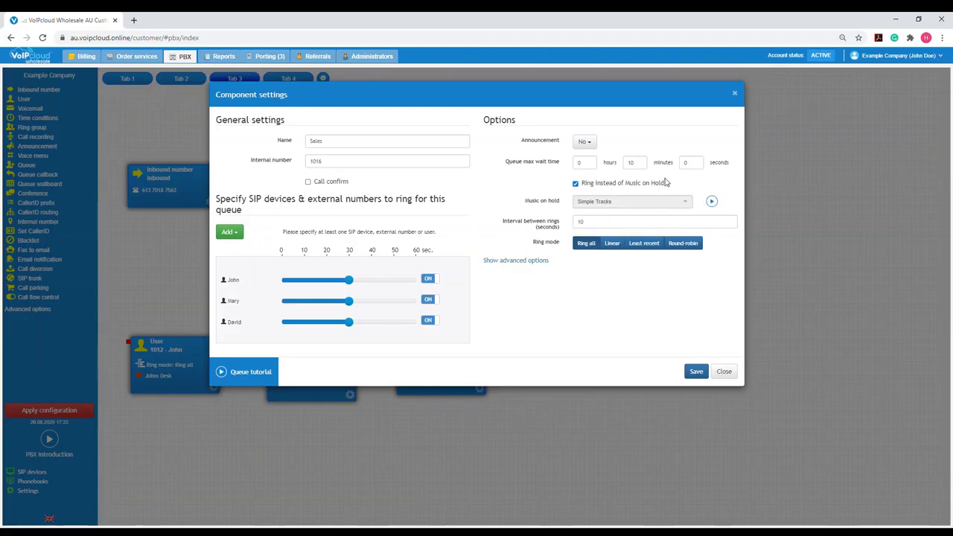
- Turn off Ring instead of Music on Hold for the Sales queue and save its settings
click(575, 184)
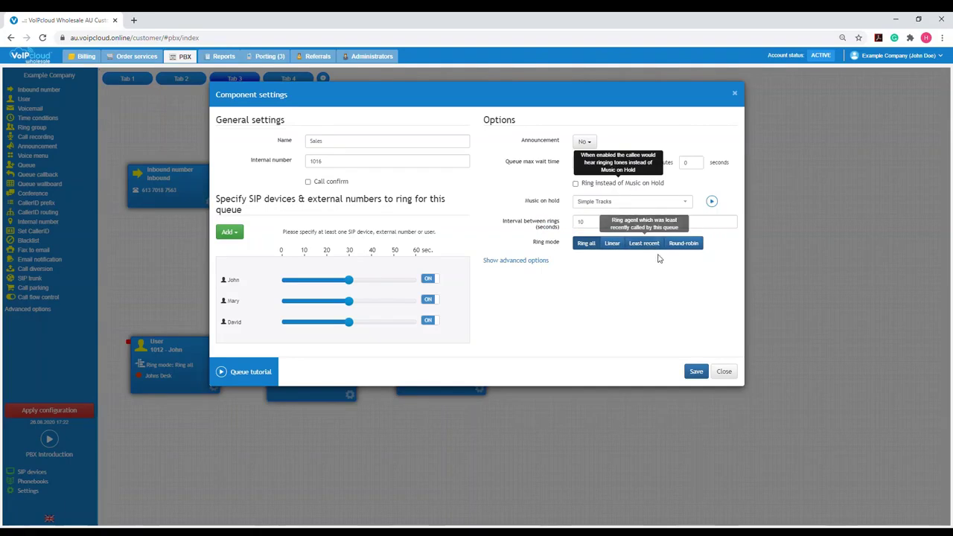
click(704, 372)
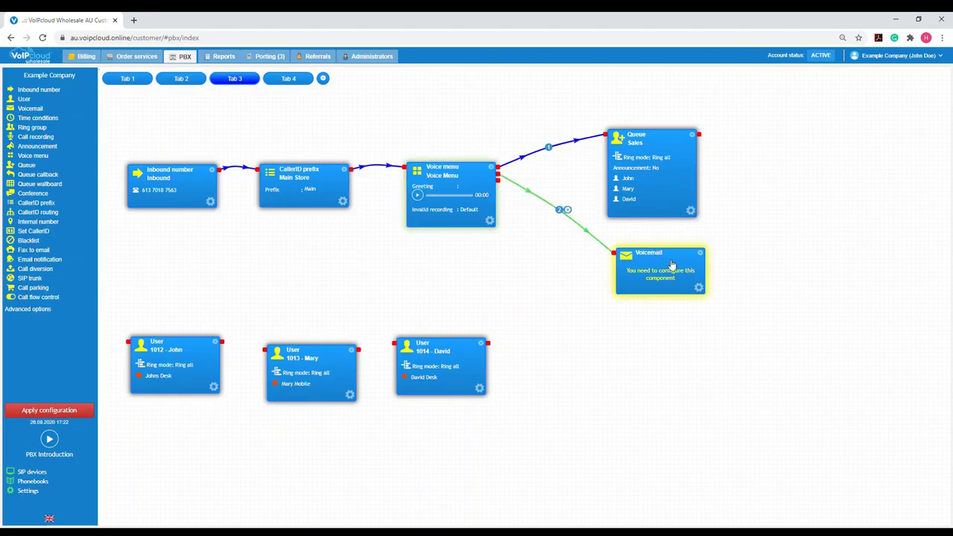
- Name the voicemail component Voicemail with a recipient email address, save it, and align it beneath the Sales queue
click(699, 289)
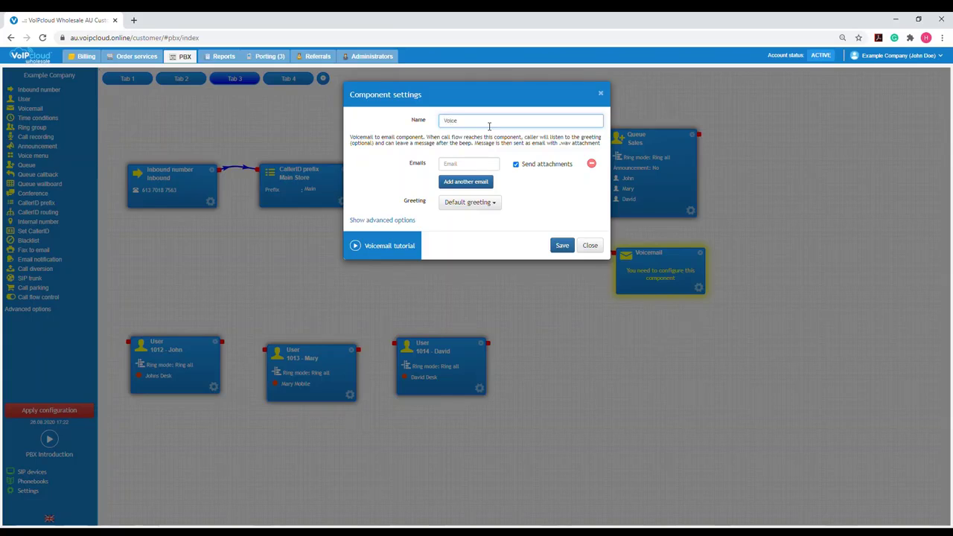
text(Voicemail)
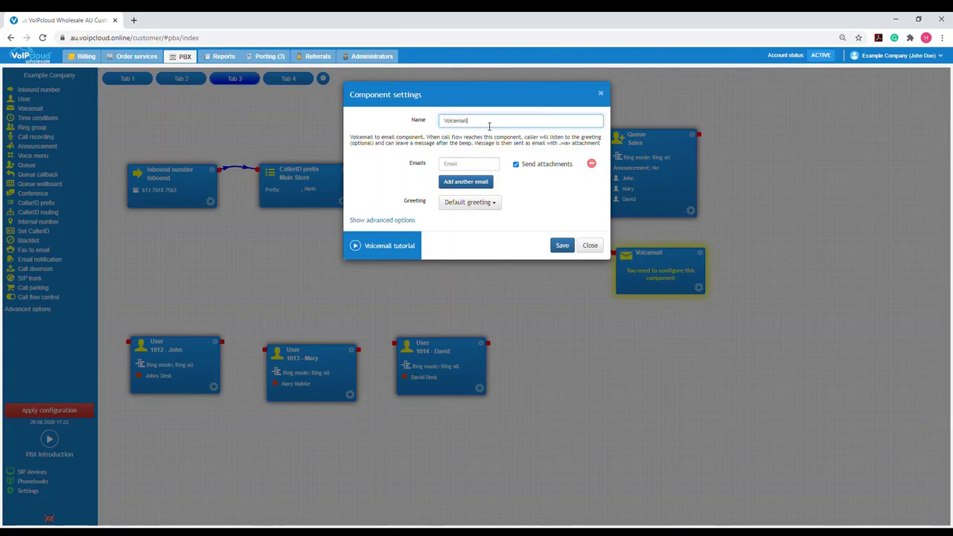
click(482, 167)
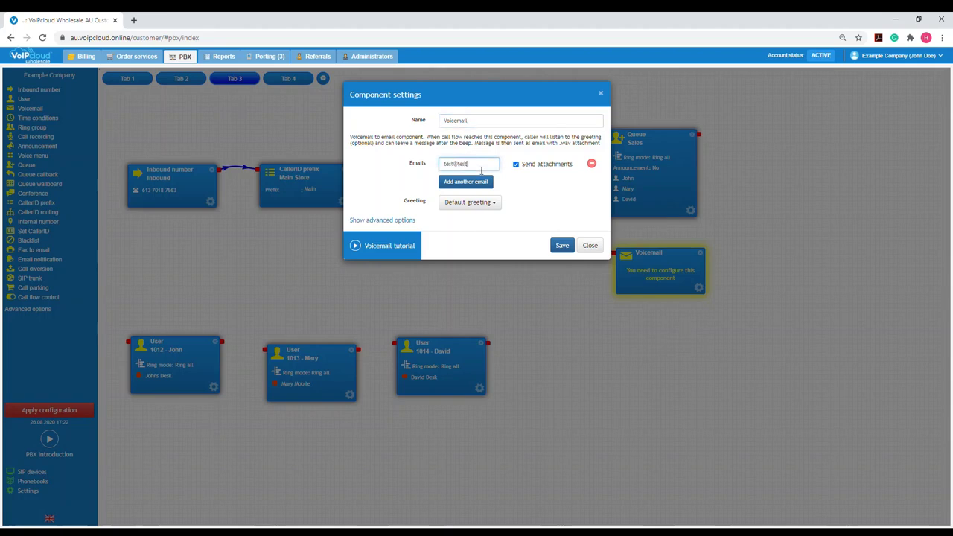
text(test@testcompany.com)
click(569, 245)
drag(667, 260, 658, 260)
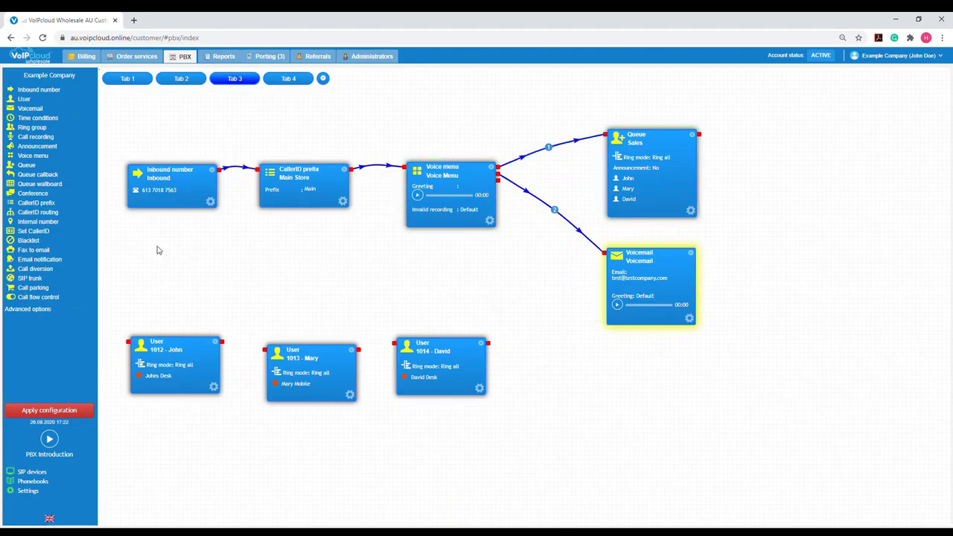
- Add a Queue callback component as the Sales queue's timeout destination and name it Call Back Sales
drag(60, 173, 811, 144)
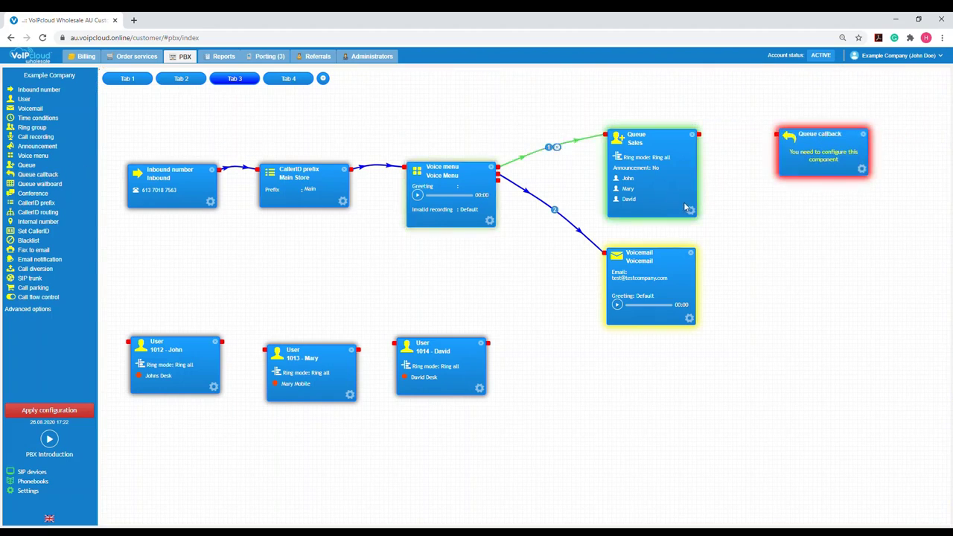
drag(700, 136, 778, 137)
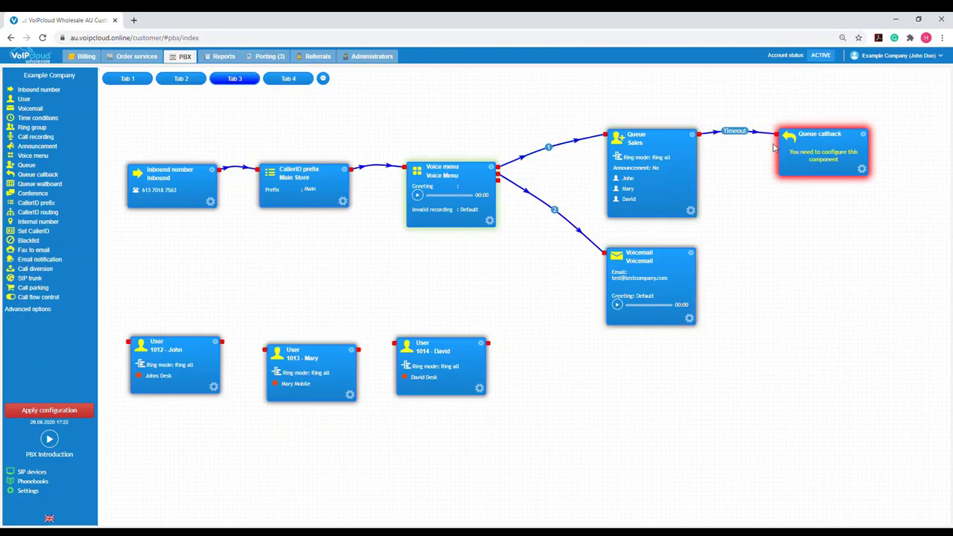
click(862, 170)
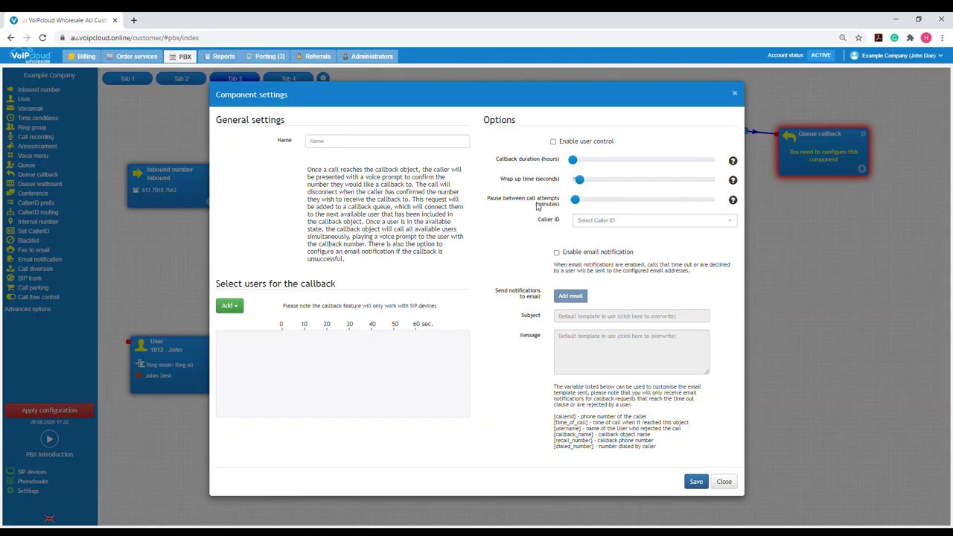
click(375, 146)
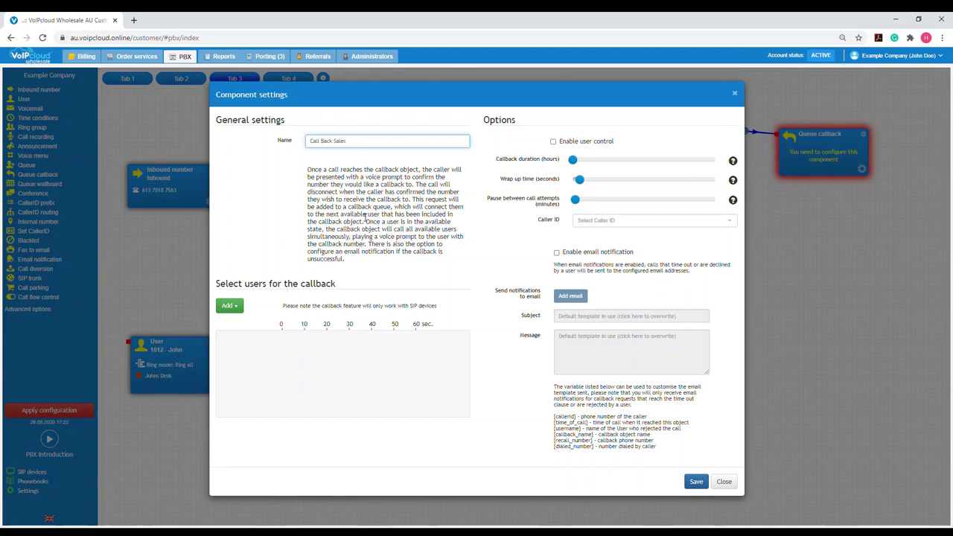
- Add the first three listed users to the Call Back Sales component
click(238, 307)
click(242, 324)
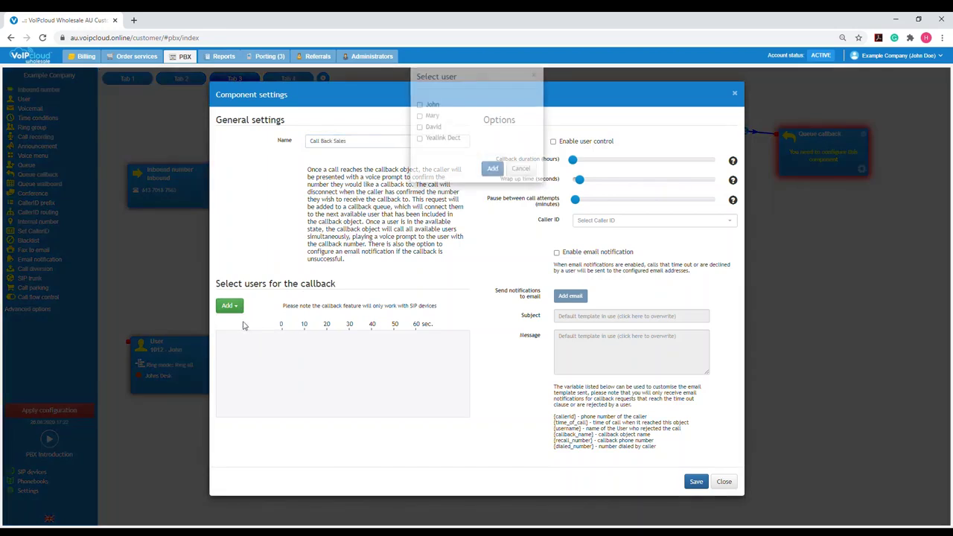
click(420, 134)
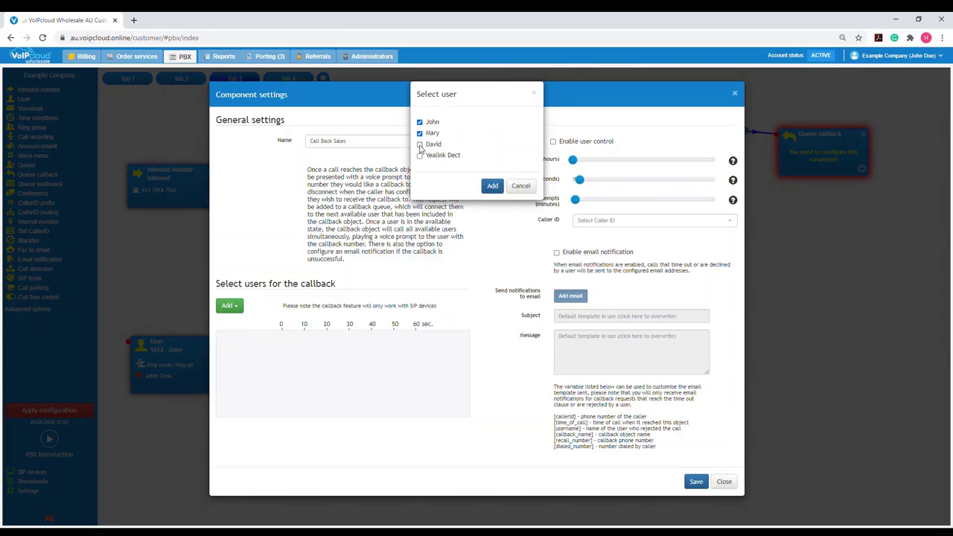
click(420, 145)
click(492, 186)
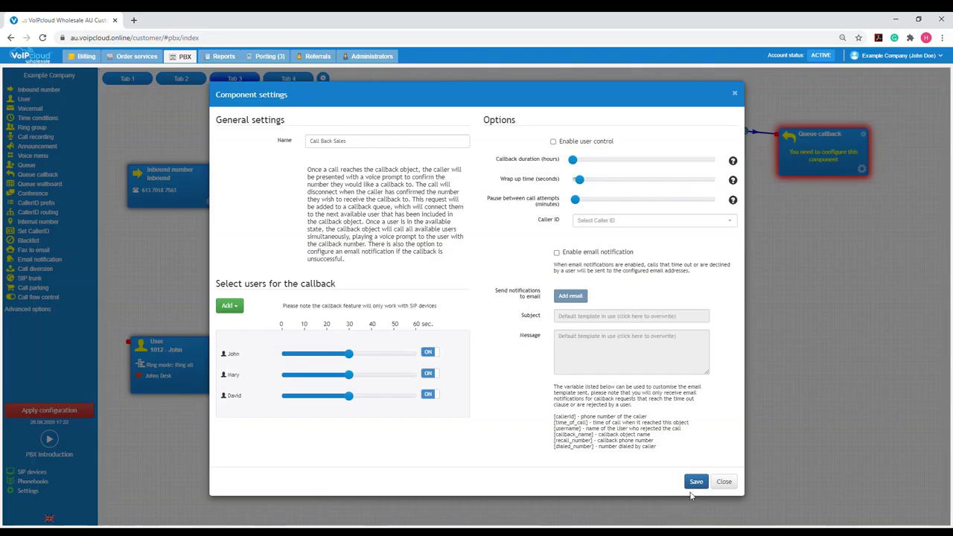
- Save the callback with the Main business number as its caller ID, and apply the PBX configuration
click(729, 221)
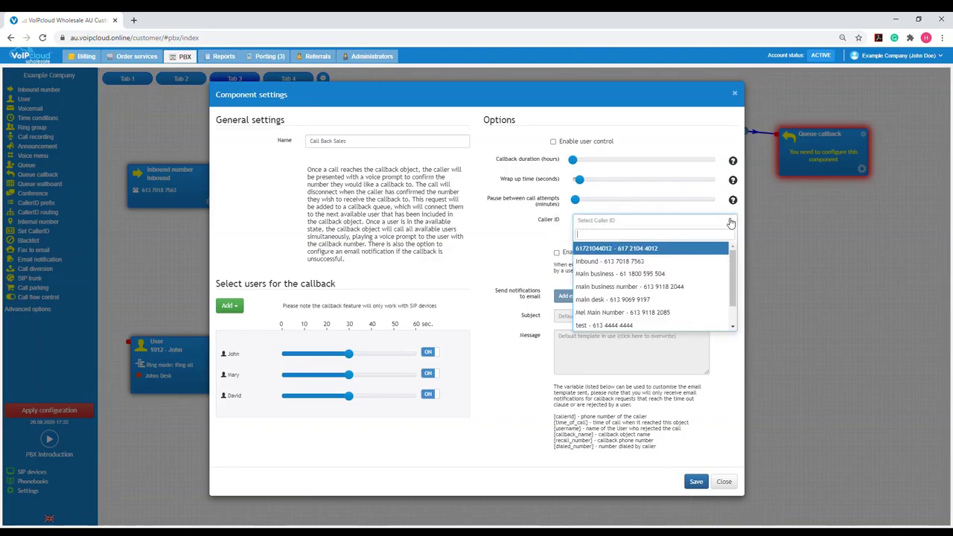
click(700, 276)
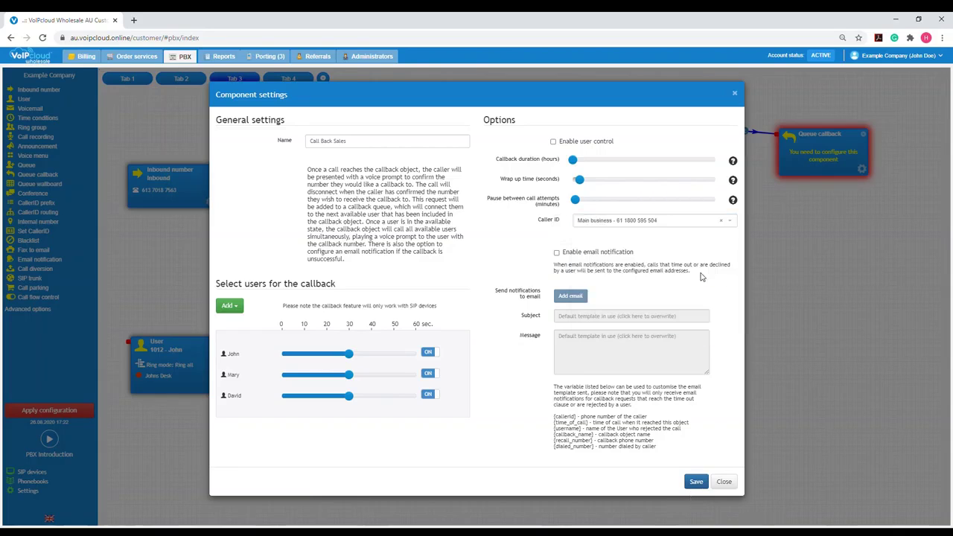
click(696, 483)
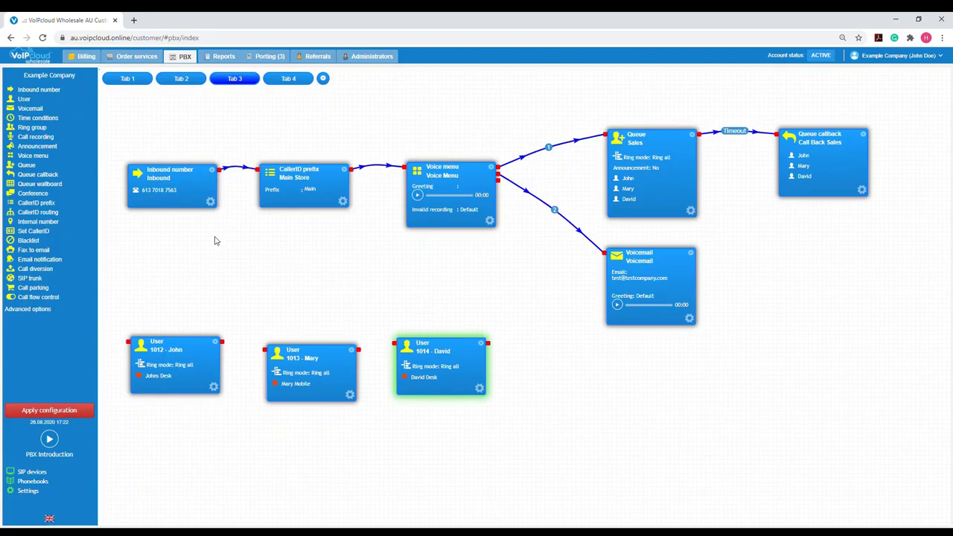
click(72, 412)
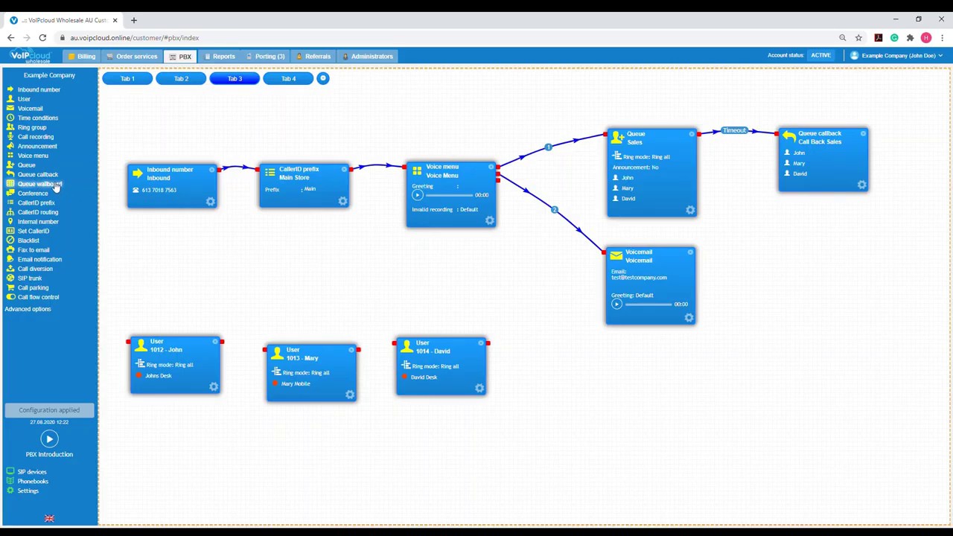
- Add a Queue wallboard component in the empty area below the voicemail and name it Sales Queue
drag(55, 185, 641, 369)
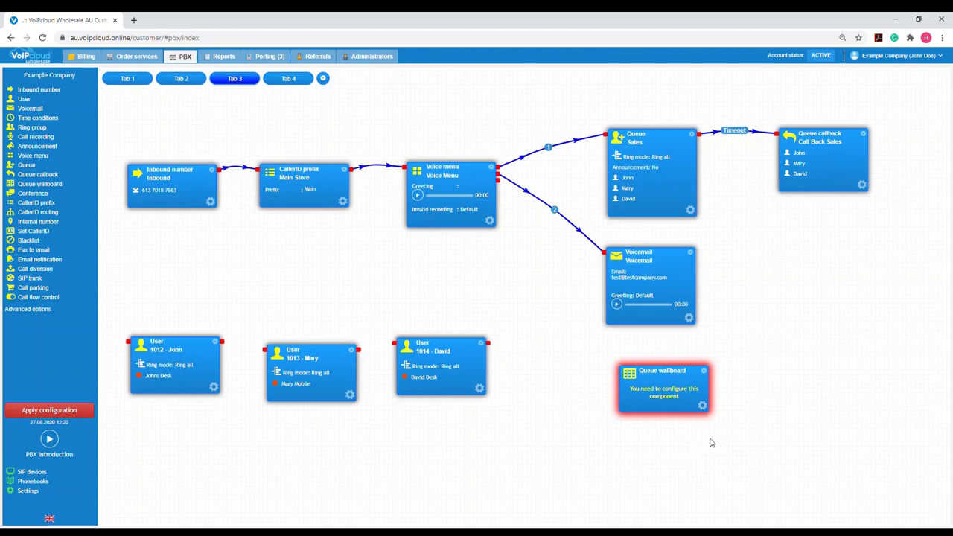
click(700, 407)
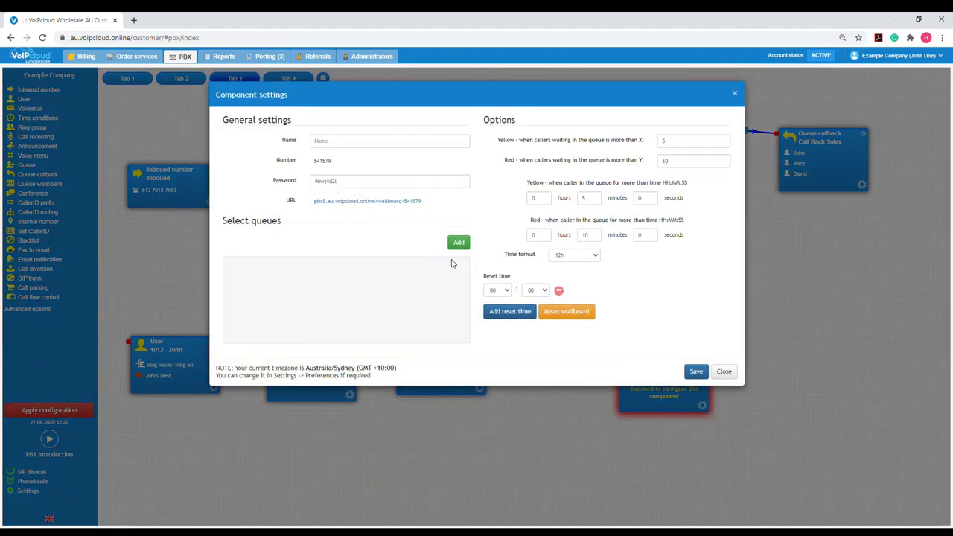
click(362, 142)
text(Sales Queue)
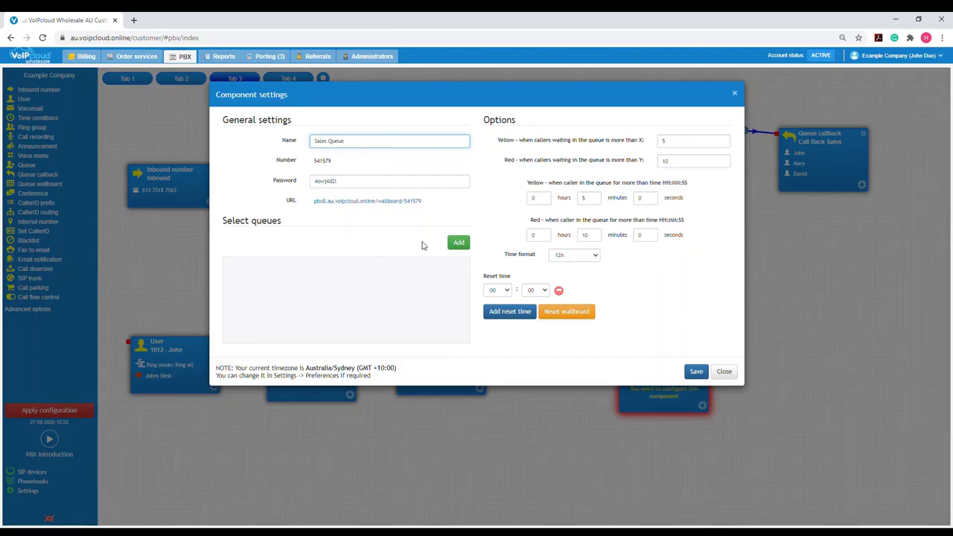
- Add the Sales queue to the wallboard's selected queues and save the wallboard settings
click(469, 247)
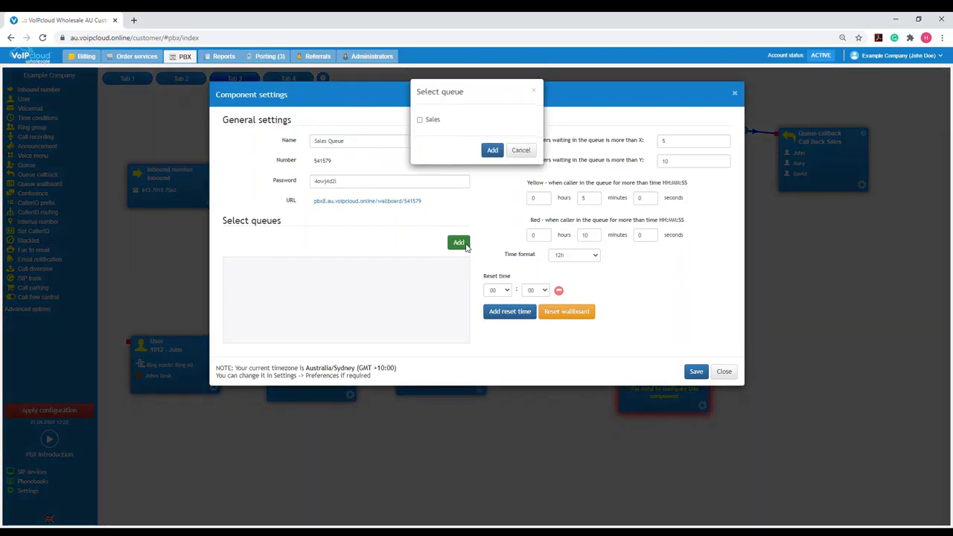
click(420, 122)
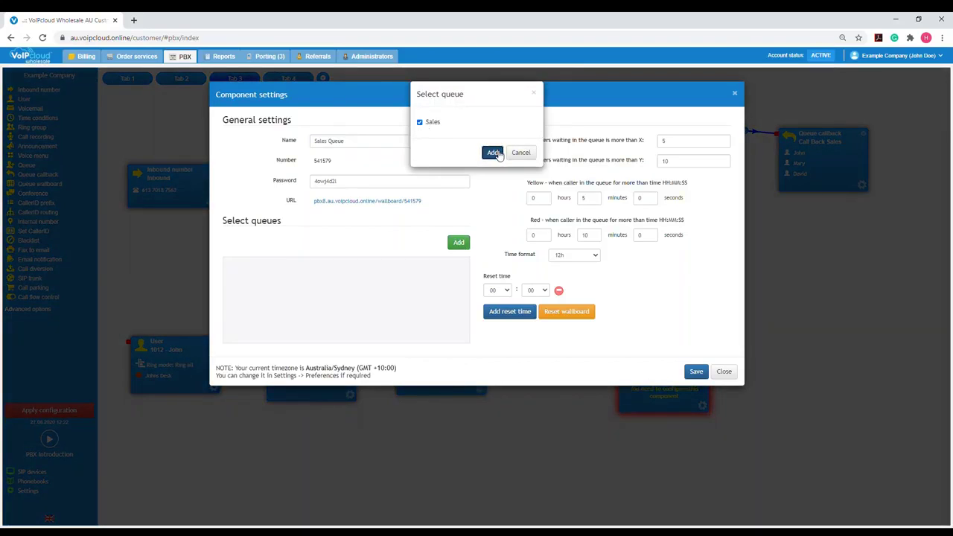
click(492, 152)
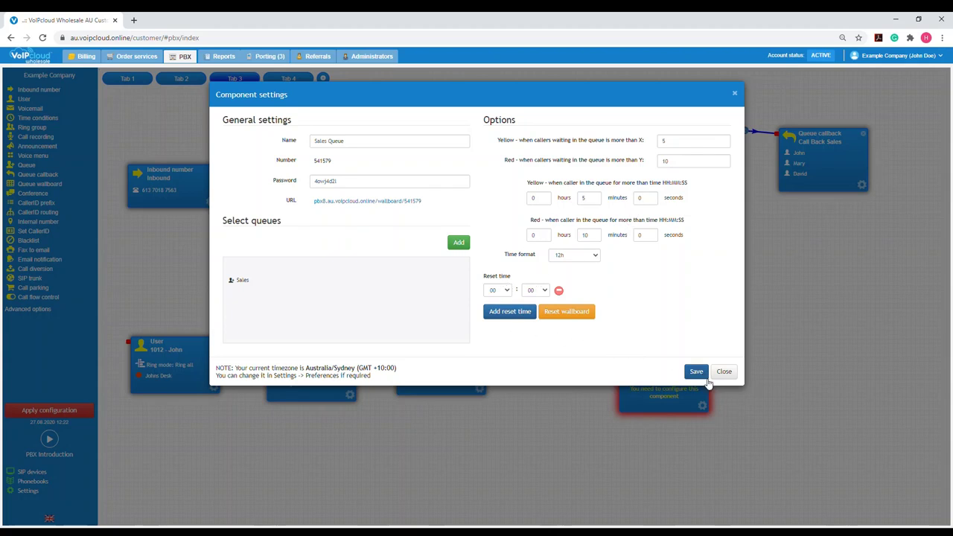
click(696, 372)
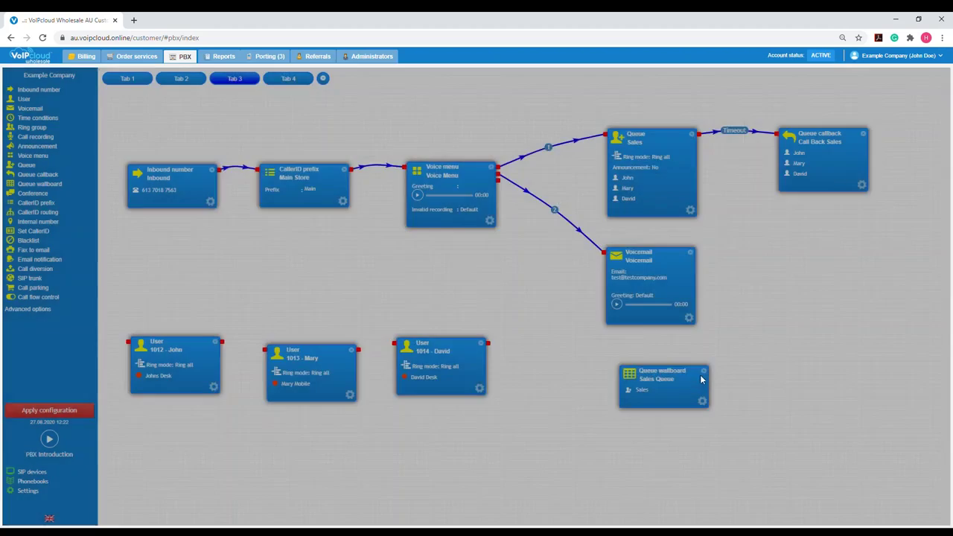